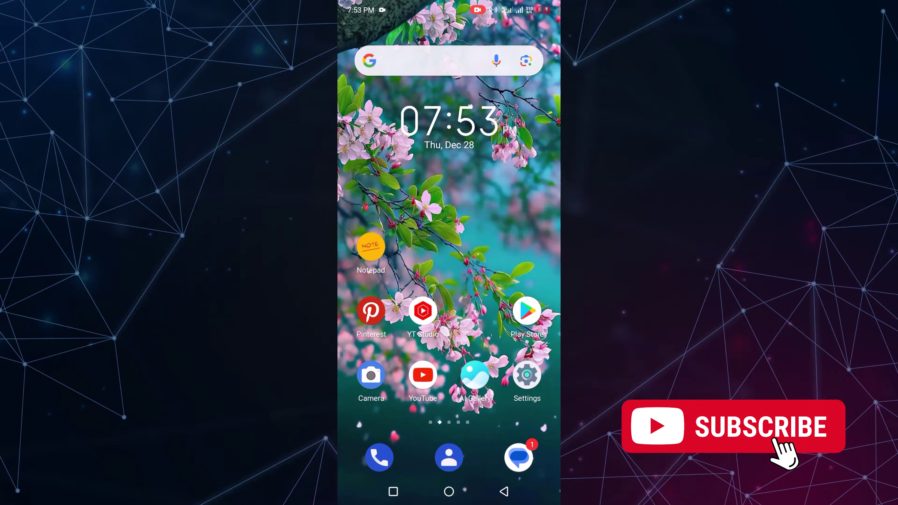
Scroll the app drawer to find KMPlayer and launch it.
{"action": "scroll", "coordinate": [449, 248], "scroll_direction": "down", "scroll_amount": 5}
{"action": "scroll", "coordinate": [449, 247], "scroll_direction": "down", "scroll_amount": 10}
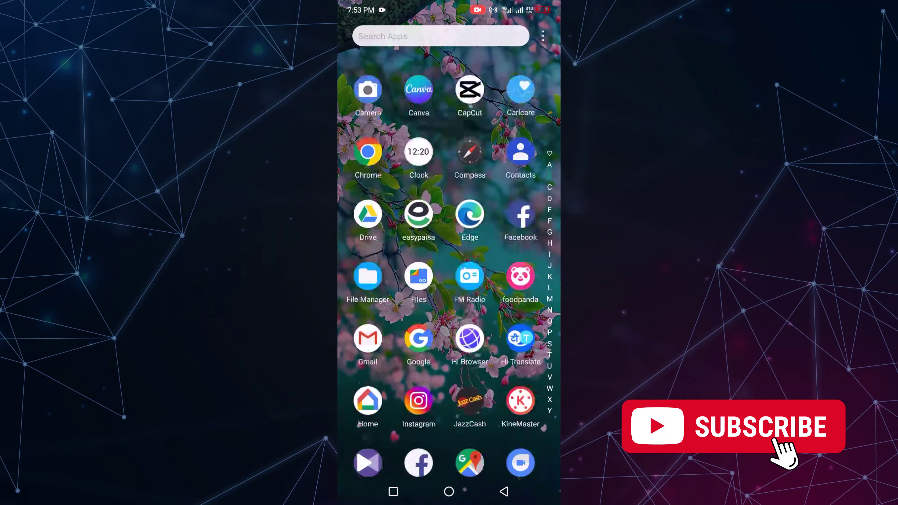
{"action": "scroll", "coordinate": [443, 267], "scroll_direction": "up", "scroll_amount": 2}
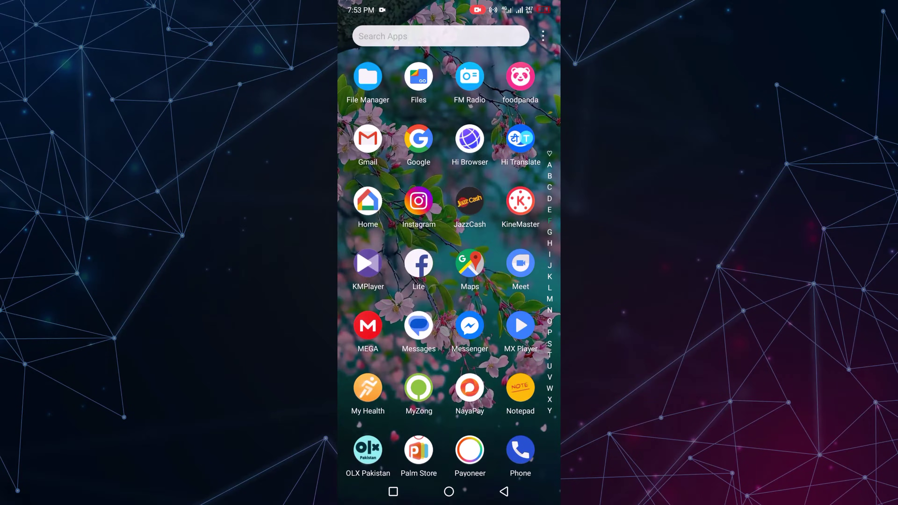
{"action": "left_click", "coordinate": [368, 271]}
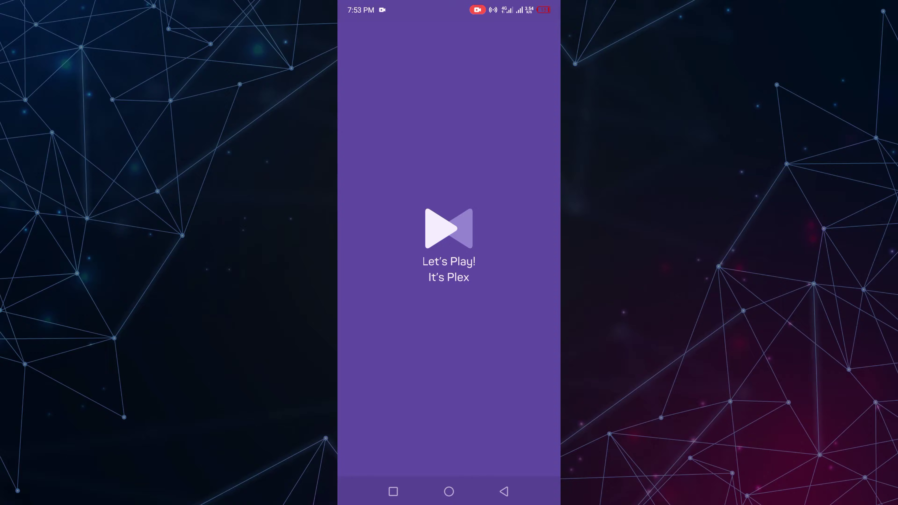
Play the failing video from the Video list and confirm detecting the eac3 external codec.
{"action": "left_click", "coordinate": [404, 460]}
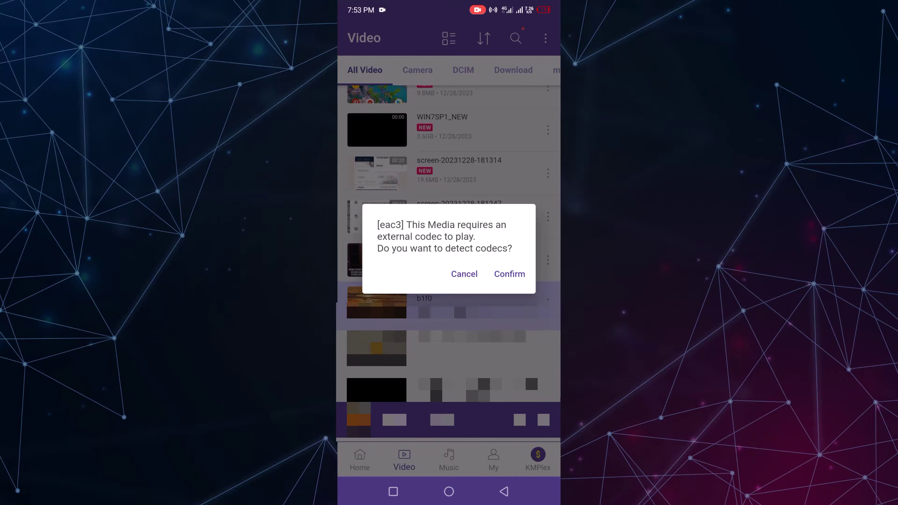
{"action": "left_click", "coordinate": [510, 274]}
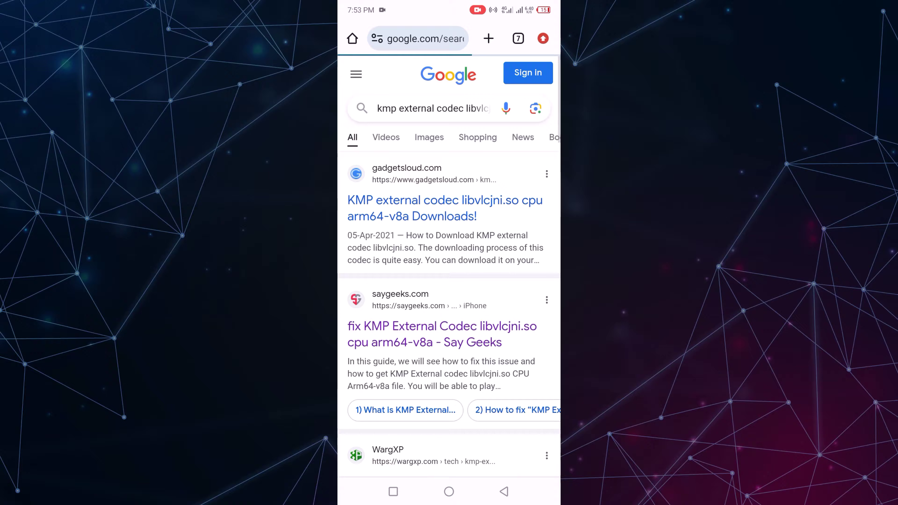
Open the WargXP codec fix article from the libvlcjni.so search results.
{"action": "scroll", "coordinate": [519, 354], "scroll_direction": "down", "scroll_amount": 6}
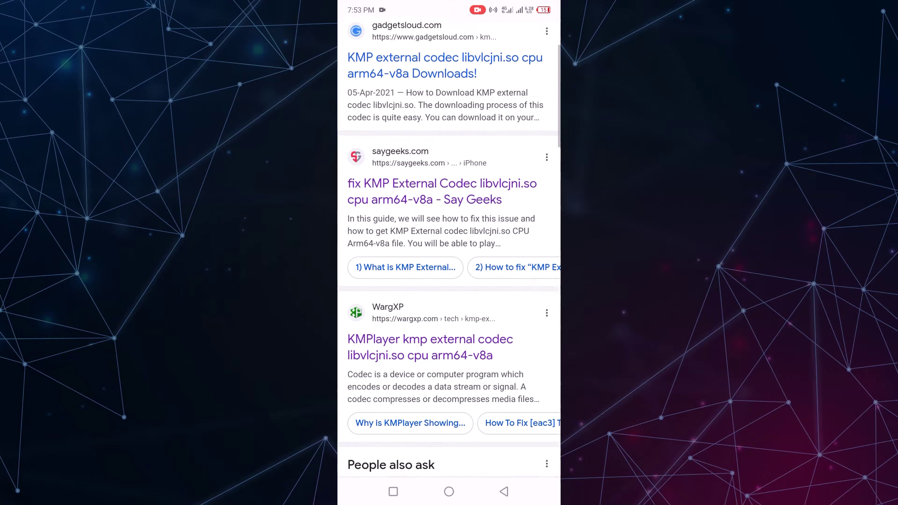
{"action": "scroll", "coordinate": [524, 301], "scroll_direction": "down", "scroll_amount": 2}
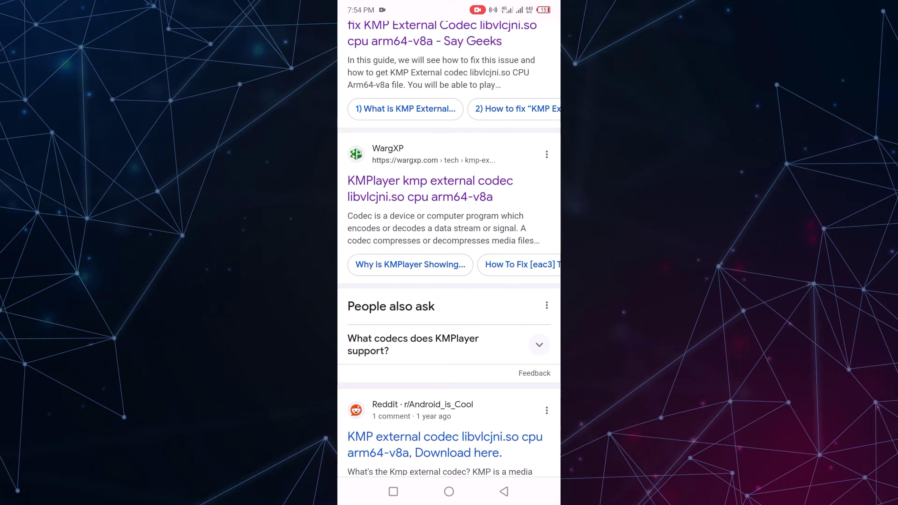
{"action": "left_click", "coordinate": [496, 188]}
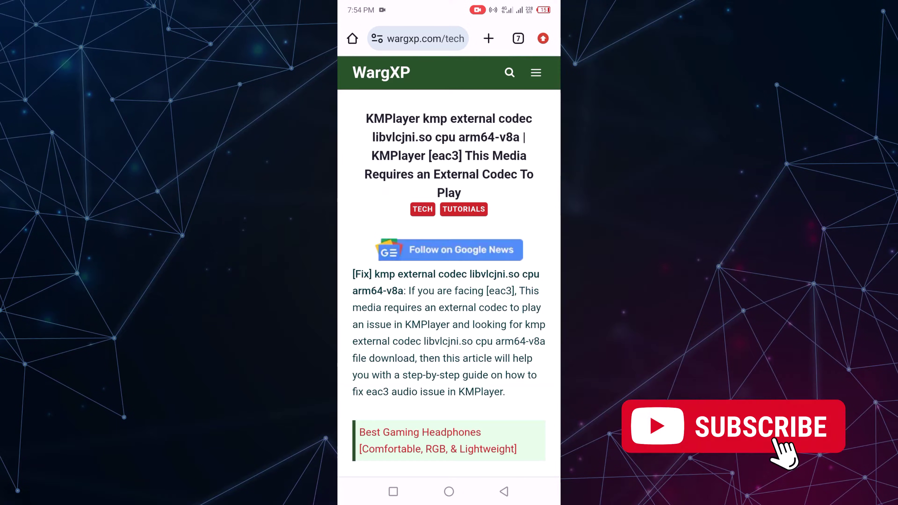
Follow the article's Download Codec file link to the XDA downloads thread.
{"action": "scroll", "coordinate": [504, 354], "scroll_direction": "down", "scroll_amount": 3}
{"action": "scroll", "coordinate": [504, 389], "scroll_direction": "down", "scroll_amount": 8}
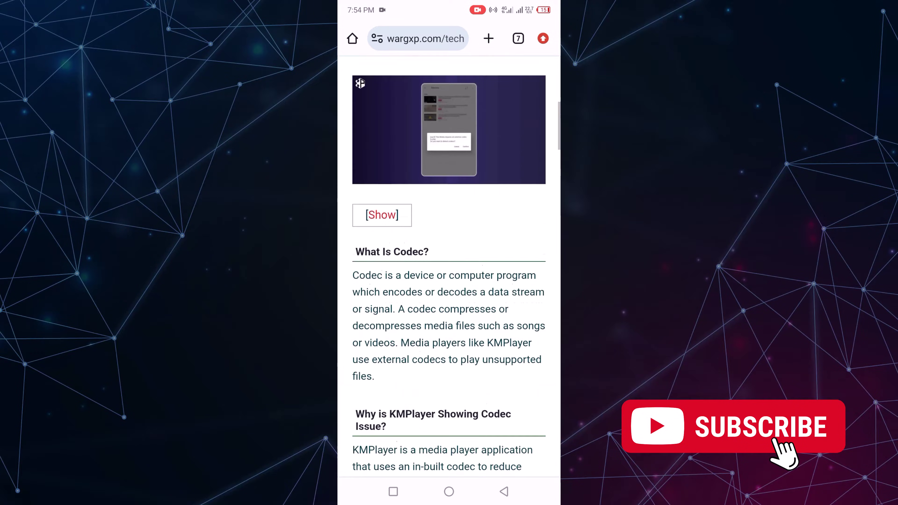
{"action": "scroll", "coordinate": [504, 399], "scroll_direction": "down", "scroll_amount": 10}
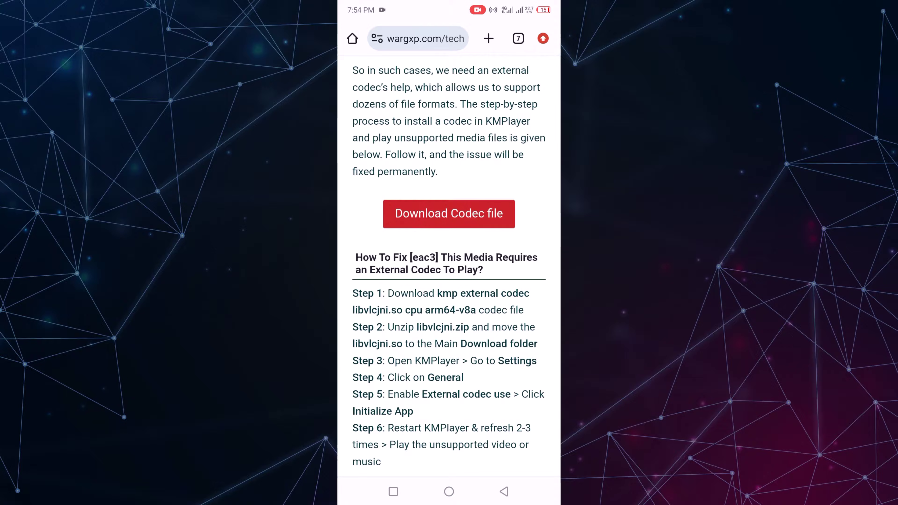
{"action": "left_click", "coordinate": [505, 209]}
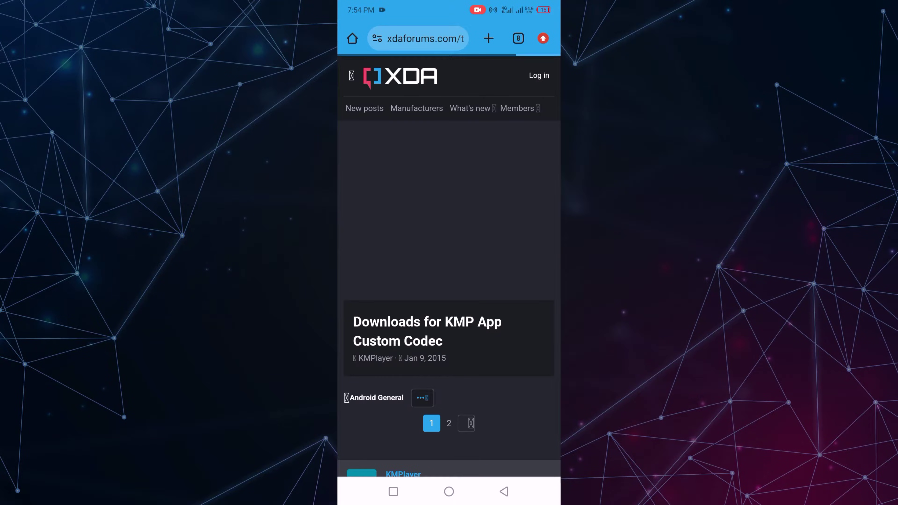
Scroll to the thread's Attachments and download libvlcjni.zip.
{"action": "scroll", "coordinate": [531, 287], "scroll_direction": "down", "scroll_amount": 15}
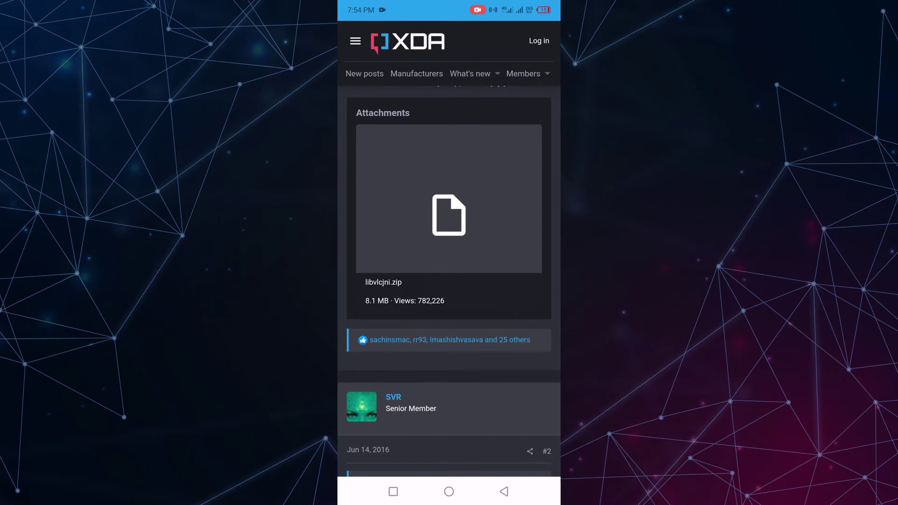
{"action": "left_click", "coordinate": [510, 251]}
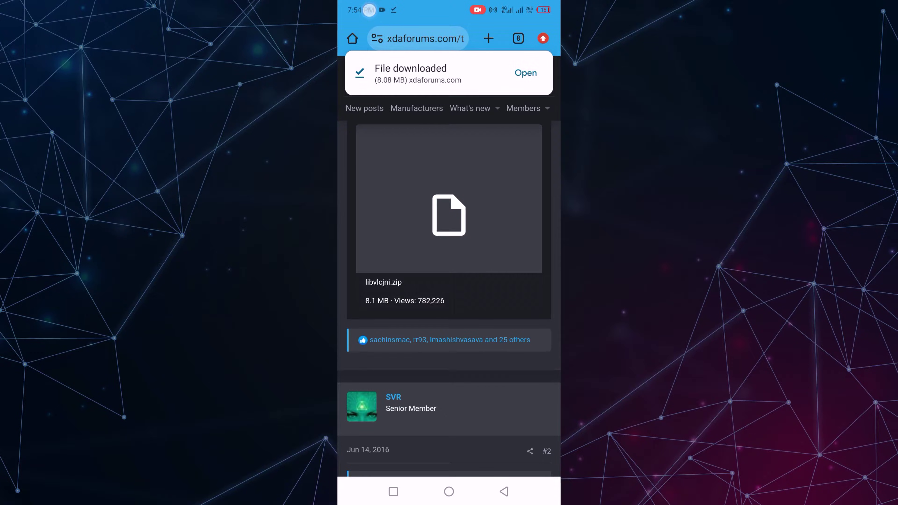
Verify in notifications that libvlcjni.zip (8.08 MB) downloaded, then return to the app drawer.
{"action": "left_click_drag", "start_coordinate": [369, 10], "coordinate": [369, 247]}
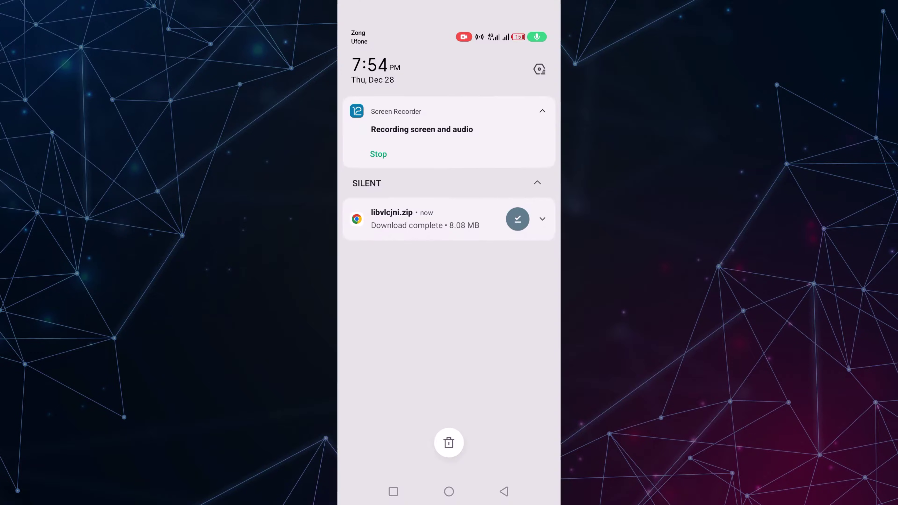
{"action": "left_click_drag", "start_coordinate": [448, 354], "coordinate": [448, 107]}
{"action": "left_click", "coordinate": [449, 491]}
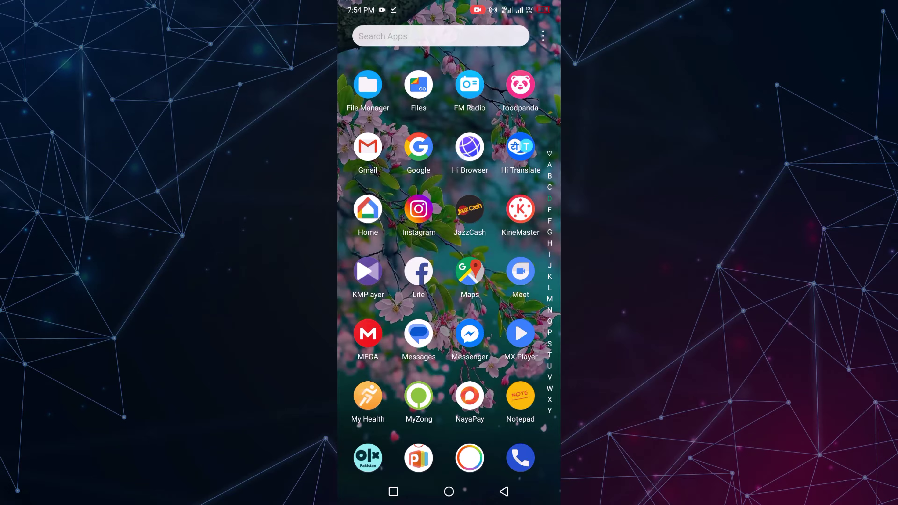
{"action": "left_click", "coordinate": [449, 492]}
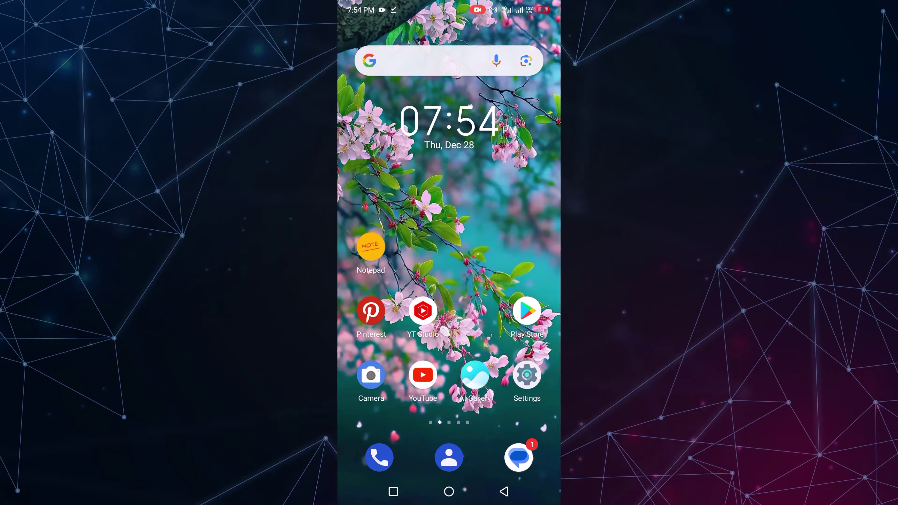
{"action": "left_click_drag", "start_coordinate": [449, 353], "coordinate": [448, 142]}
{"action": "scroll", "coordinate": [503, 325], "scroll_direction": "down", "scroll_amount": 10}
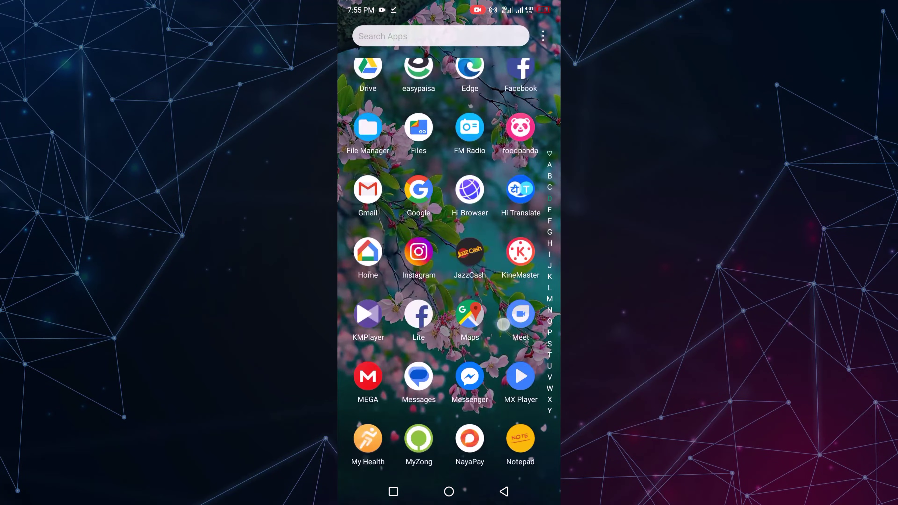
Launch File Manager and browse All files > Internal storage > Download.
{"action": "left_click", "coordinate": [368, 179]}
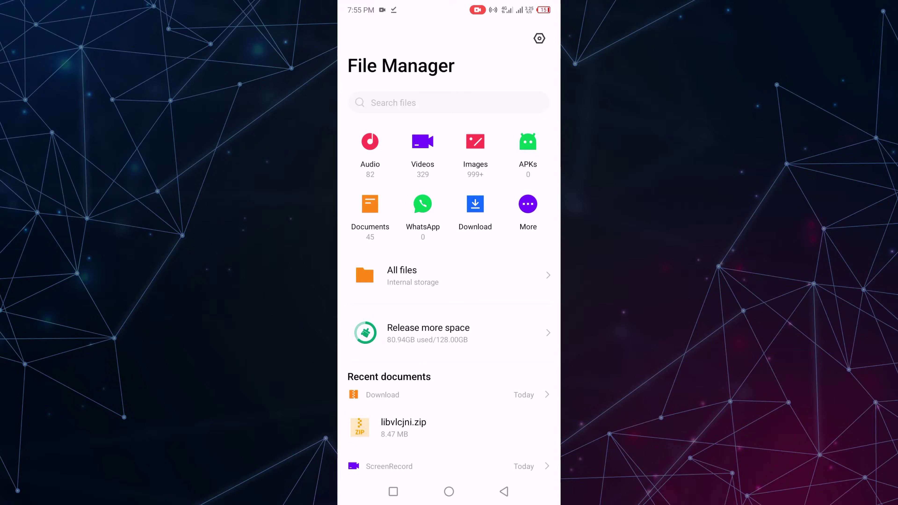
{"action": "left_click", "coordinate": [402, 275]}
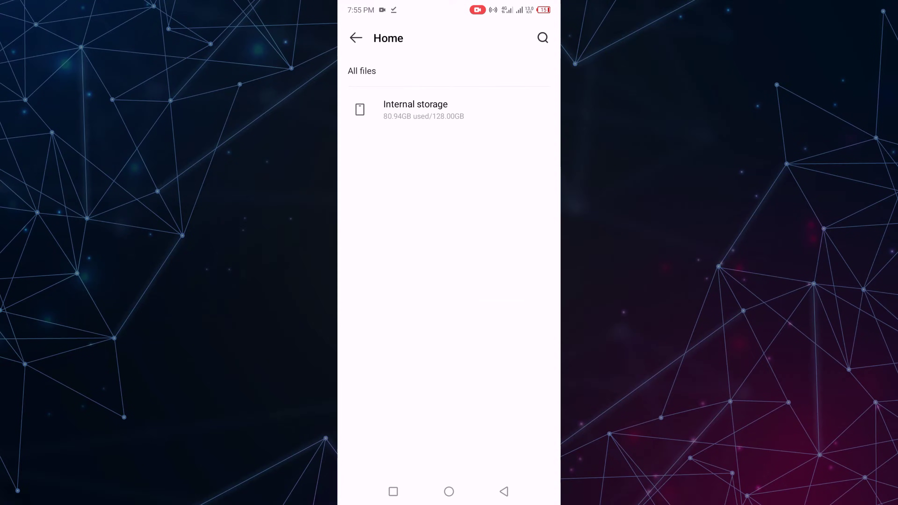
{"action": "left_click", "coordinate": [415, 109]}
{"action": "scroll", "coordinate": [495, 375], "scroll_direction": "down", "scroll_amount": 10}
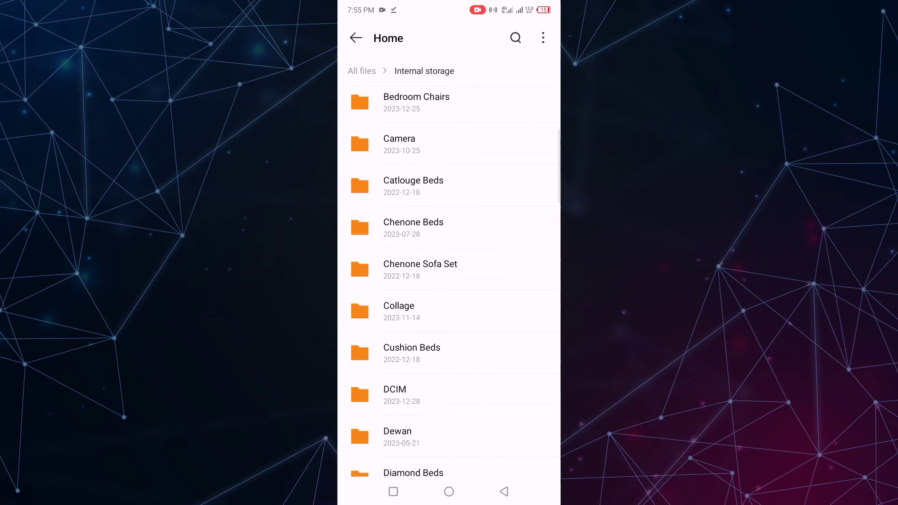
{"action": "scroll", "coordinate": [511, 291], "scroll_direction": "down", "scroll_amount": 7}
{"action": "scroll", "coordinate": [489, 403], "scroll_direction": "up", "scroll_amount": 2}
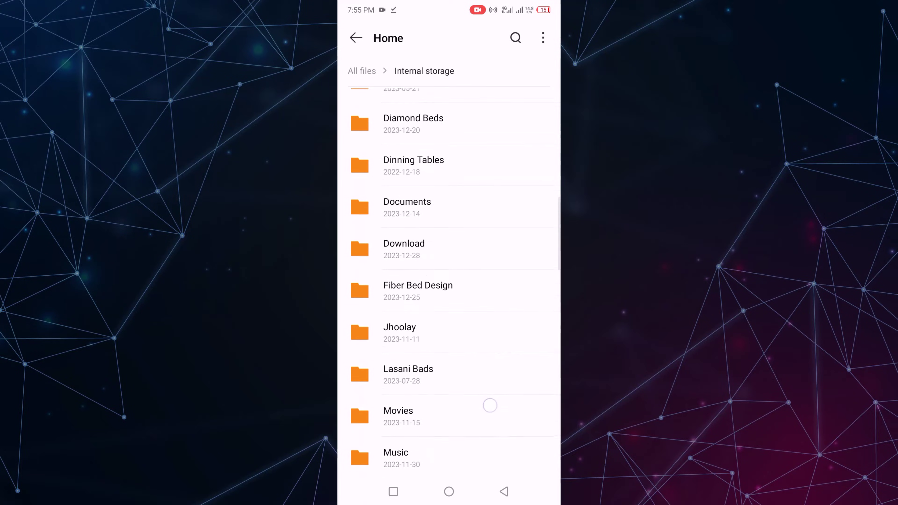
{"action": "left_click", "coordinate": [404, 249]}
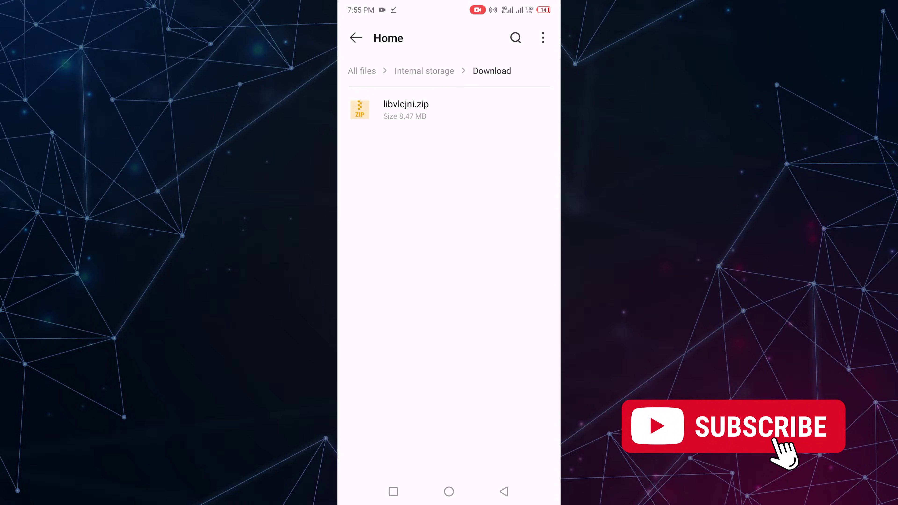
Uncompress libvlcjni.zip and open the extracted libvlcjni folder.
{"action": "left_click", "coordinate": [406, 110]}
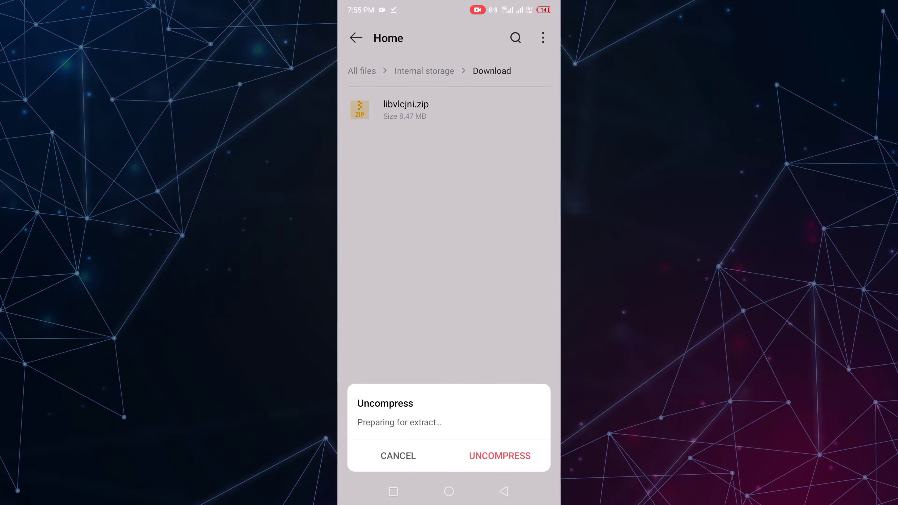
{"action": "left_click", "coordinate": [499, 455]}
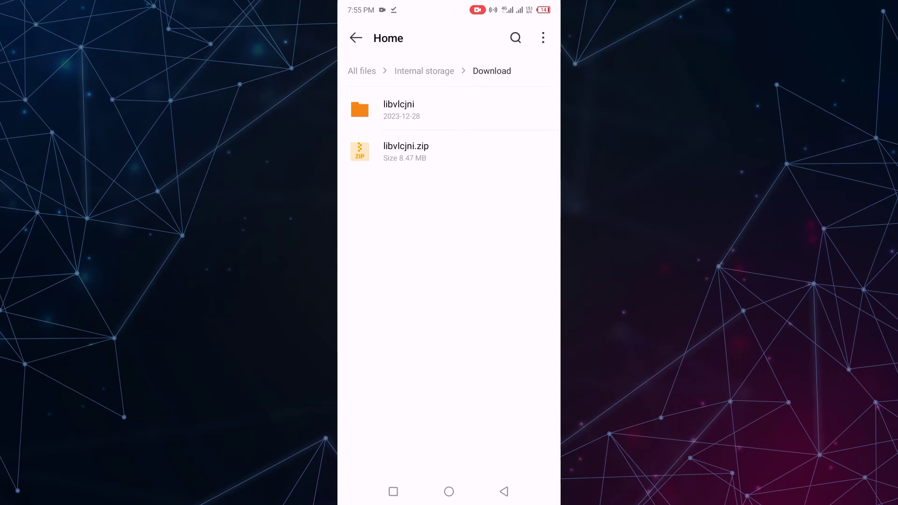
{"action": "left_click", "coordinate": [399, 110]}
Copy libvlcjni.so from the libvlcjni folder into the Download folder.
{"action": "left_click", "coordinate": [405, 110]}
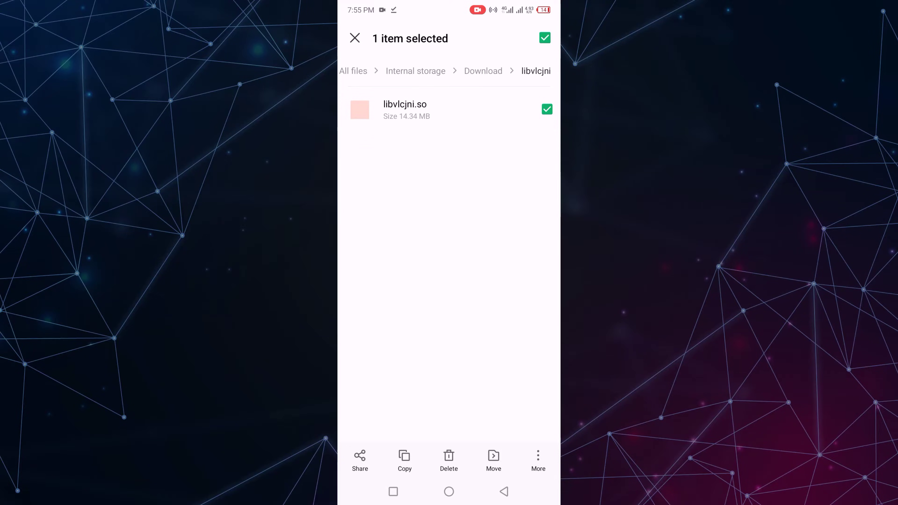
{"action": "left_click", "coordinate": [404, 460]}
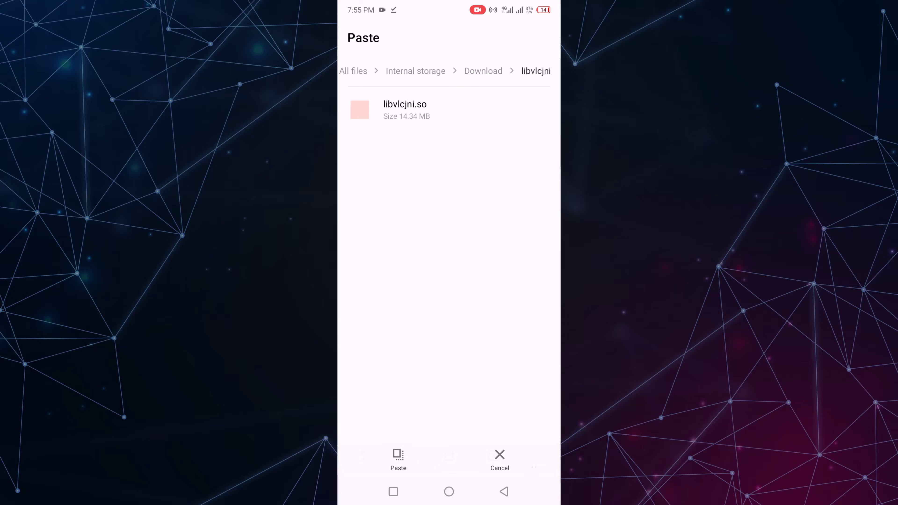
{"action": "left_click", "coordinate": [483, 71]}
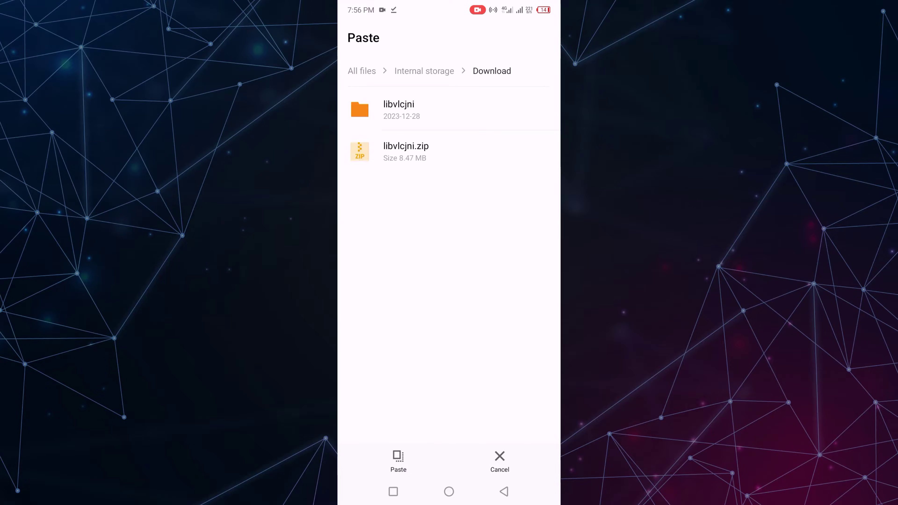
{"action": "left_click", "coordinate": [398, 459]}
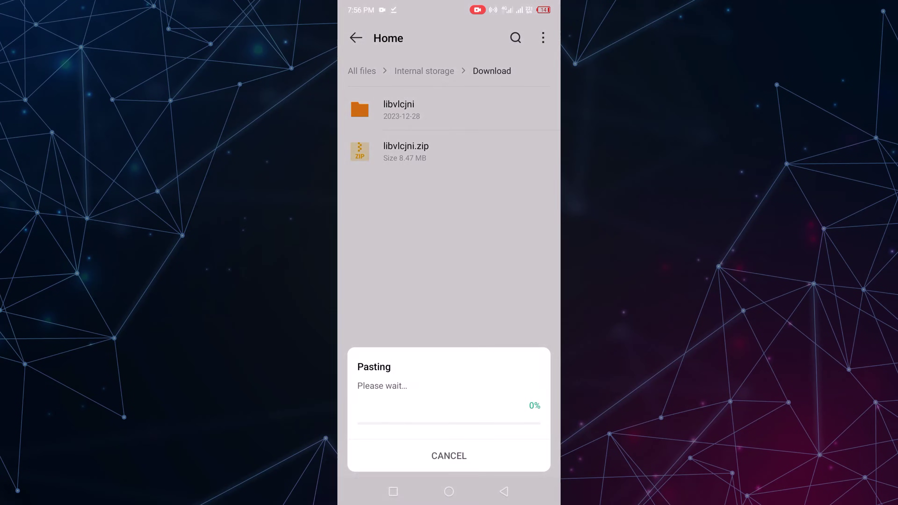
Delete the extracted libvlcjni folder from Download.
{"action": "left_click", "coordinate": [502, 108]}
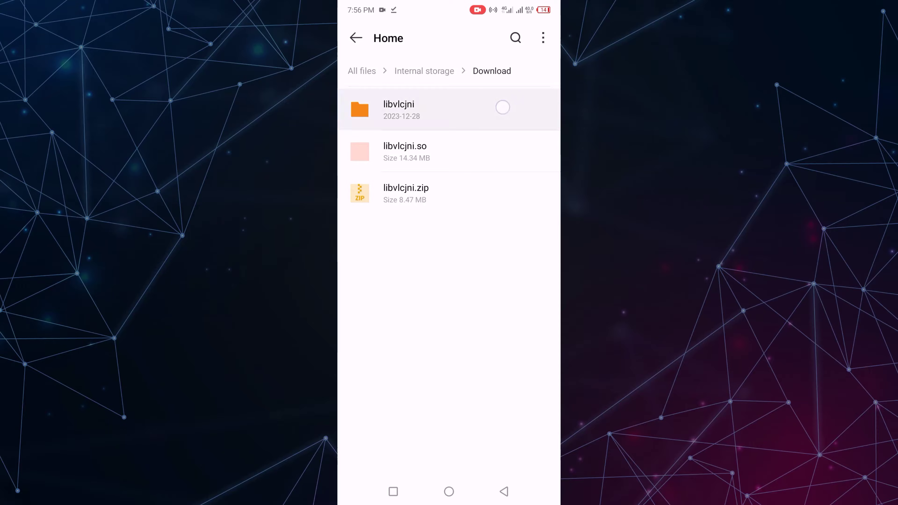
{"action": "left_click", "coordinate": [449, 460]}
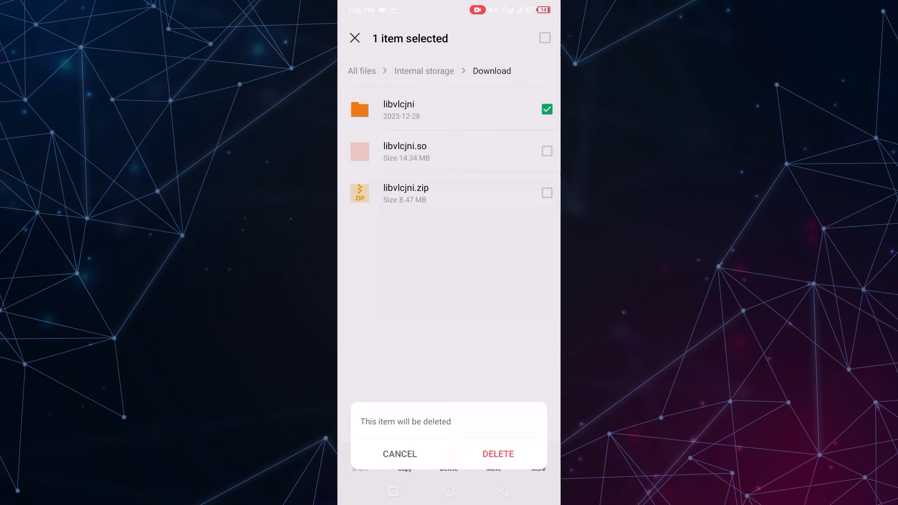
{"action": "left_click", "coordinate": [499, 454]}
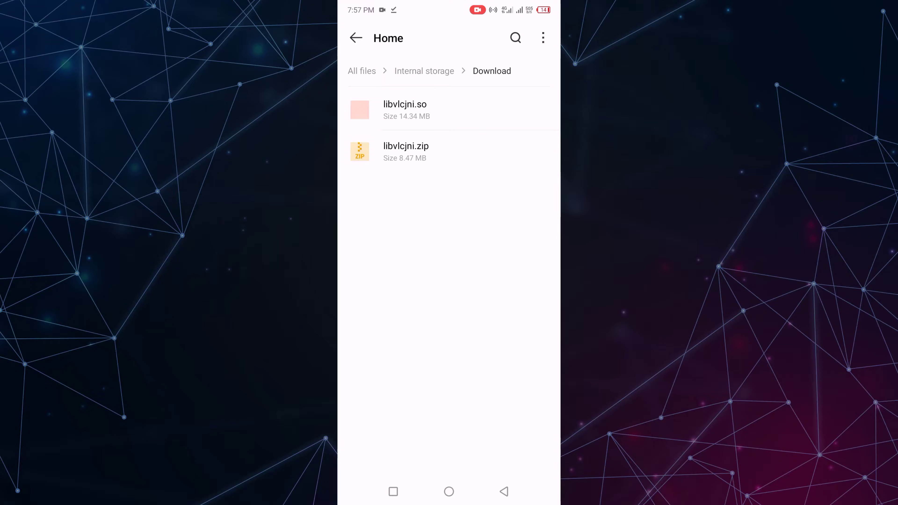
Go to the home screen and launch KMPlayer from the app drawer.
{"action": "left_click", "coordinate": [449, 491]}
{"action": "left_click", "coordinate": [448, 492]}
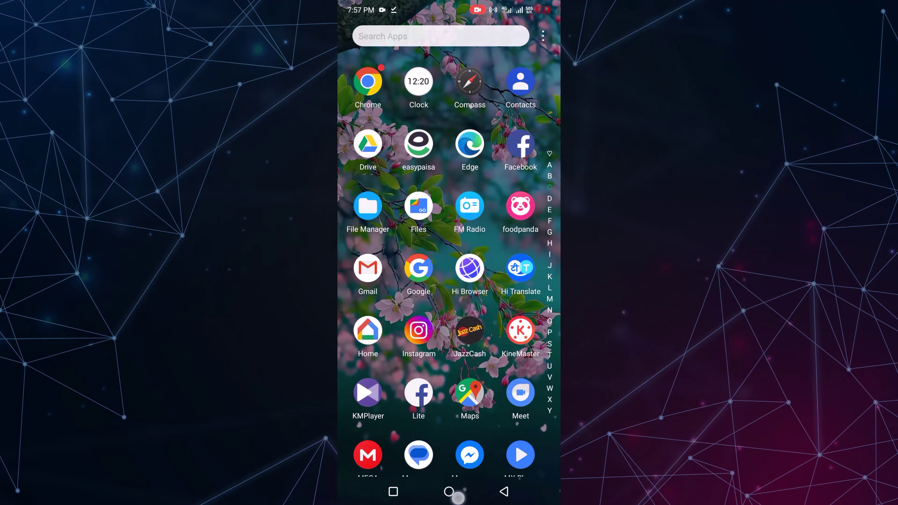
{"action": "left_click_drag", "start_coordinate": [449, 353], "coordinate": [449, 176]}
{"action": "scroll", "coordinate": [449, 248], "scroll_direction": "down", "scroll_amount": 10}
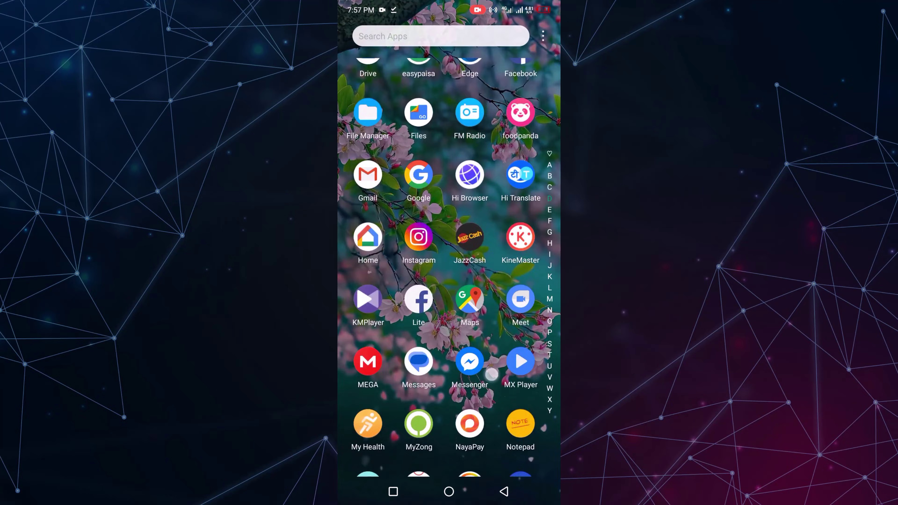
{"action": "left_click", "coordinate": [367, 230]}
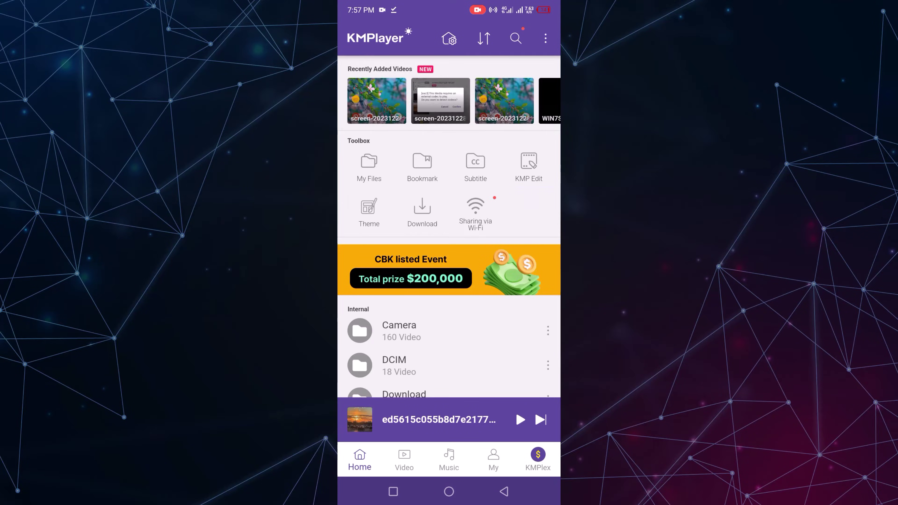
Open Settings > General and toggle External codec use off and back on.
{"action": "left_click", "coordinate": [545, 38]}
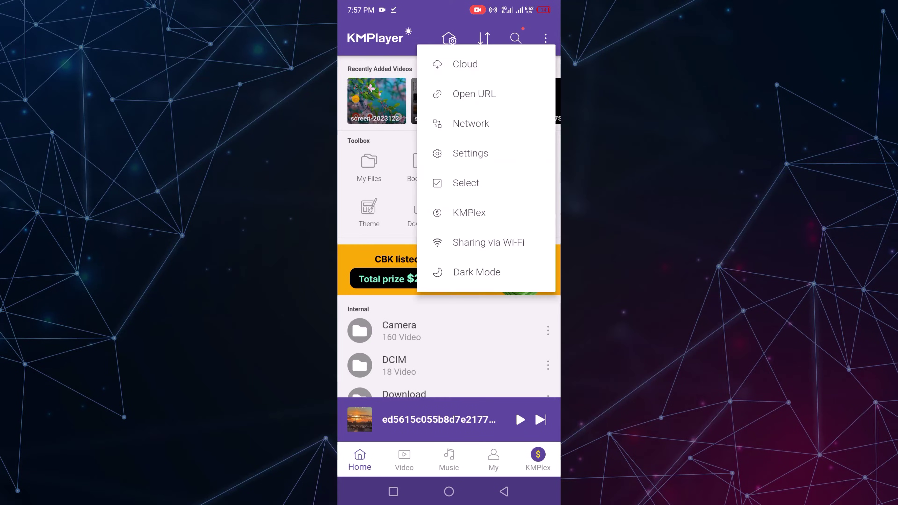
{"action": "left_click", "coordinate": [512, 154]}
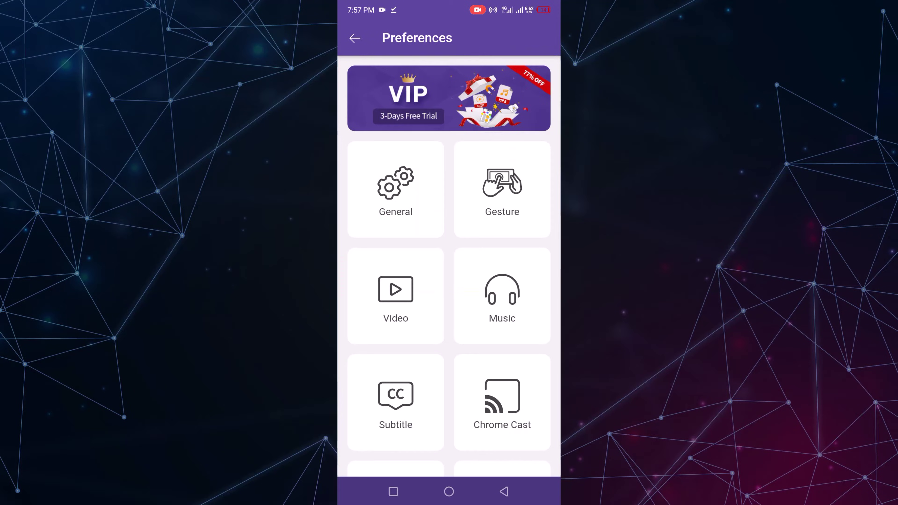
{"action": "left_click", "coordinate": [421, 200]}
{"action": "left_click_drag", "start_coordinate": [513, 371], "coordinate": [539, 233]}
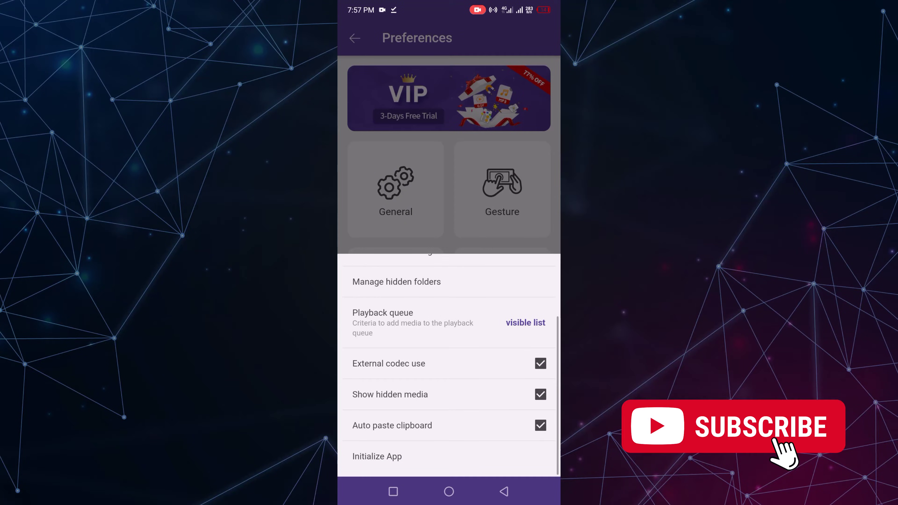
{"action": "left_click", "coordinate": [540, 363]}
{"action": "left_click", "coordinate": [541, 363]}
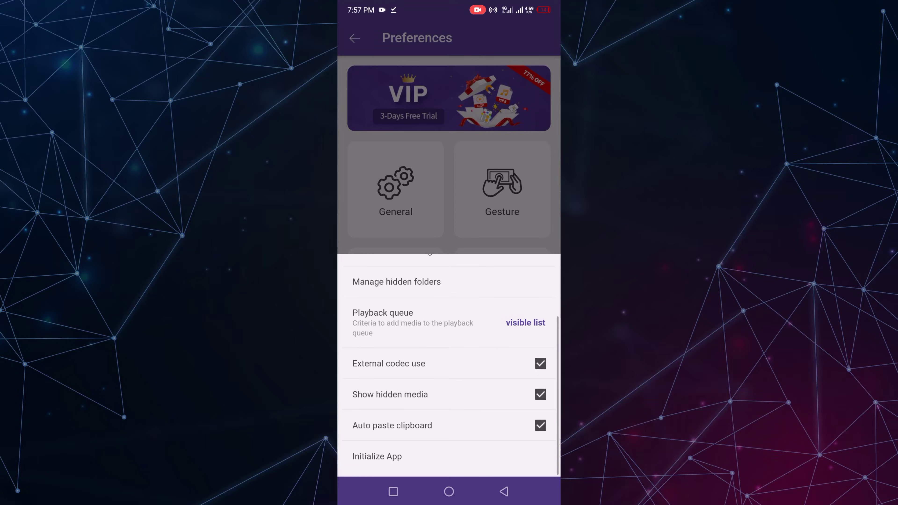
Confirm Initialize App to reset KMPlayer, then re-tick External codec use.
{"action": "left_click", "coordinate": [489, 460]}
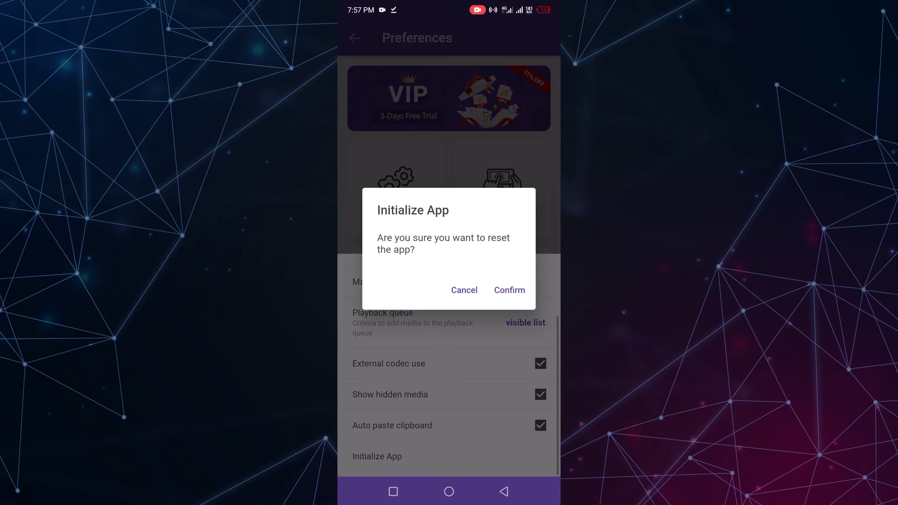
{"action": "left_click", "coordinate": [509, 290]}
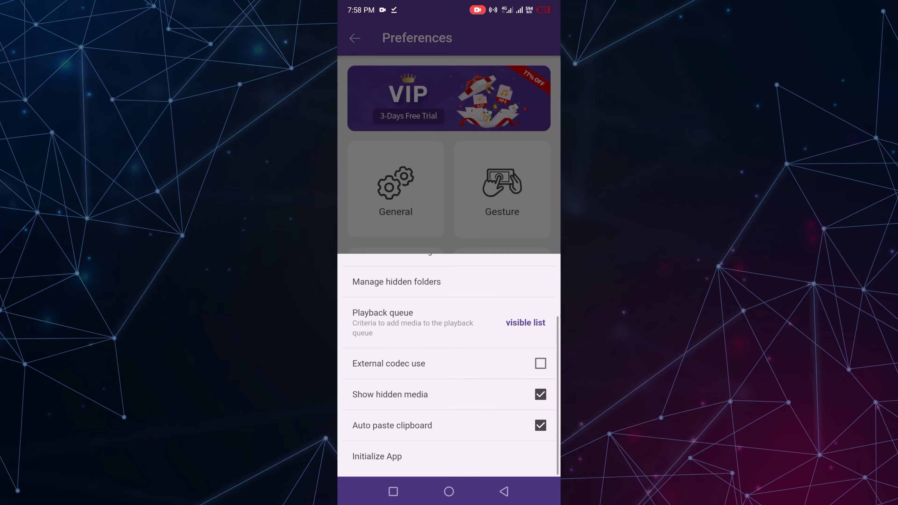
{"action": "left_click", "coordinate": [541, 363]}
Clear all recent apps, freeing 727 MB, then relaunch KMPlayer from the app drawer.
{"action": "left_click", "coordinate": [393, 492]}
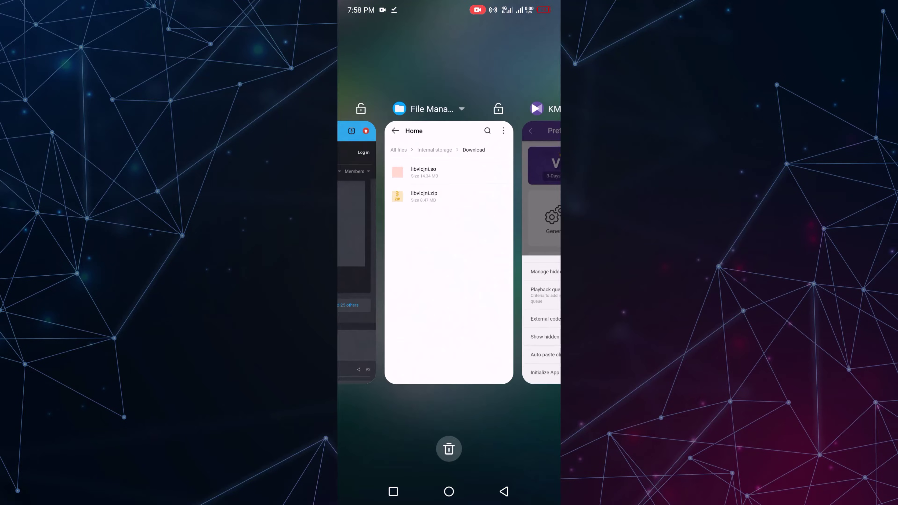
{"action": "left_click", "coordinate": [449, 448]}
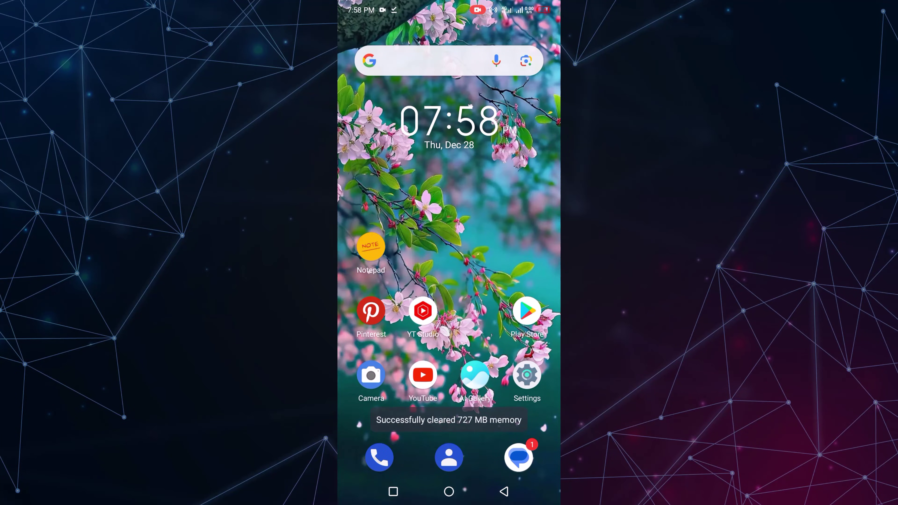
{"action": "left_click_drag", "start_coordinate": [449, 389], "coordinate": [449, 213]}
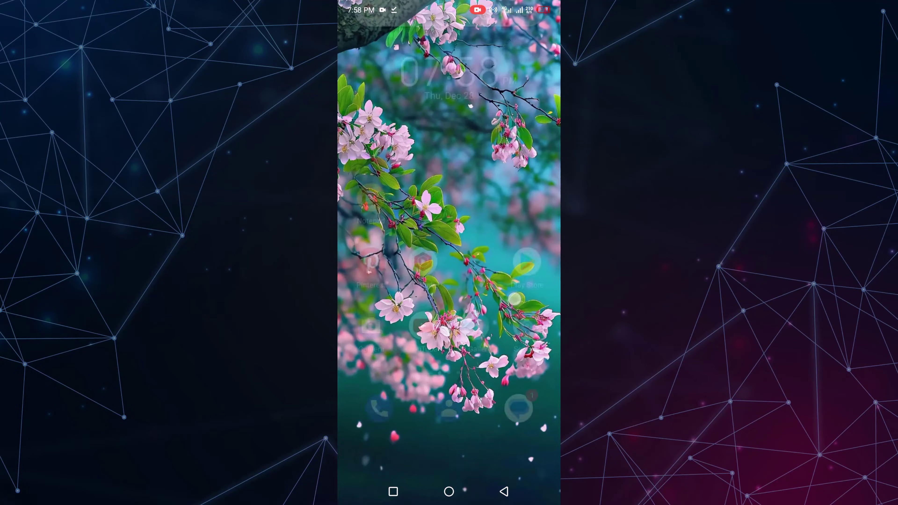
{"action": "scroll", "coordinate": [490, 351], "scroll_direction": "down", "scroll_amount": 10}
{"action": "scroll", "coordinate": [449, 282], "scroll_direction": "up", "scroll_amount": 5}
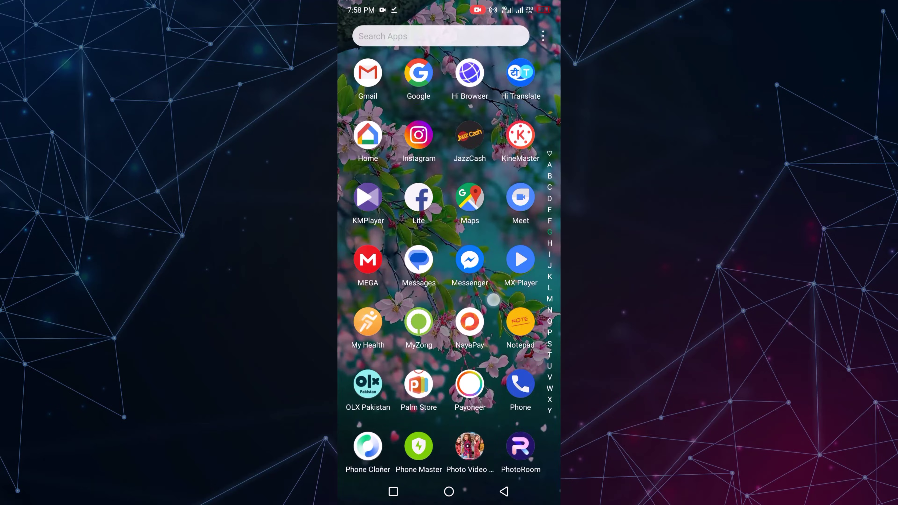
{"action": "left_click", "coordinate": [368, 303]}
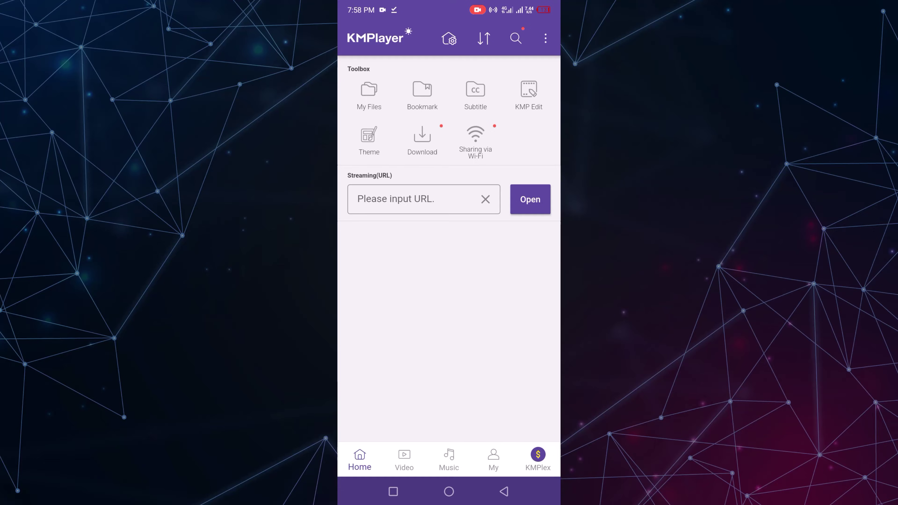
Scroll through KMPlayer's All Video list, then return to the Android home screen.
{"action": "left_click", "coordinate": [404, 460]}
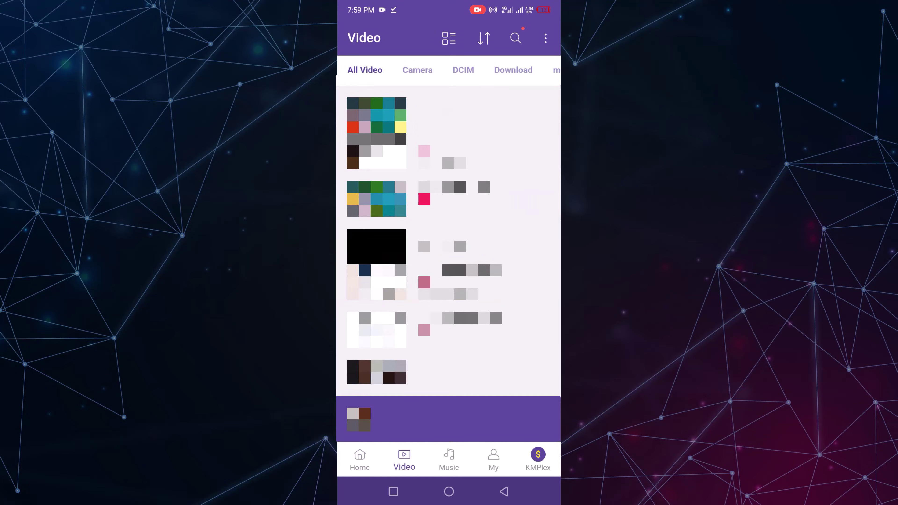
{"action": "scroll", "coordinate": [448, 241], "scroll_direction": "down", "scroll_amount": 10}
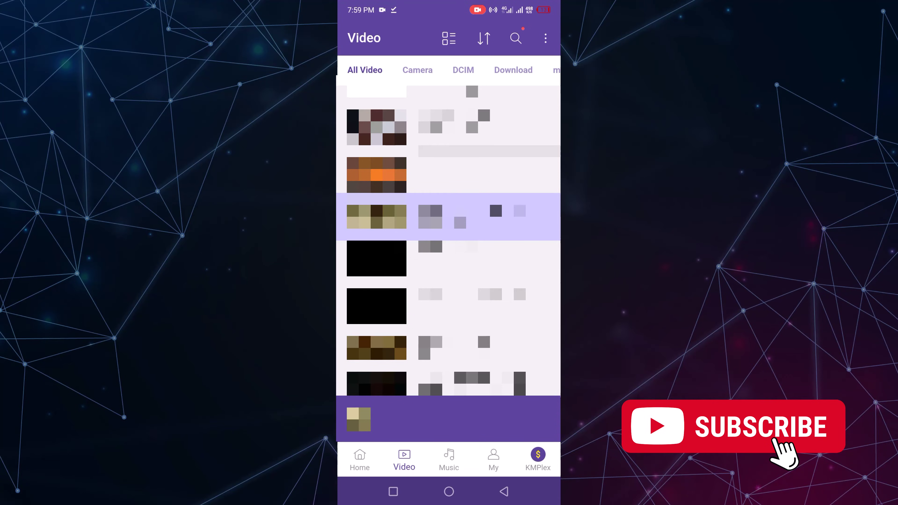
{"action": "left_click", "coordinate": [449, 492]}
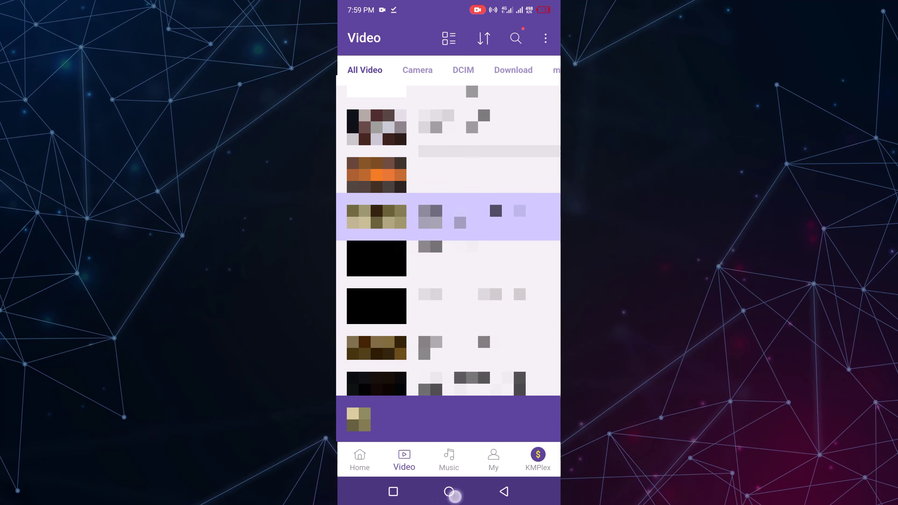
{"action": "left_click", "coordinate": [449, 492]}
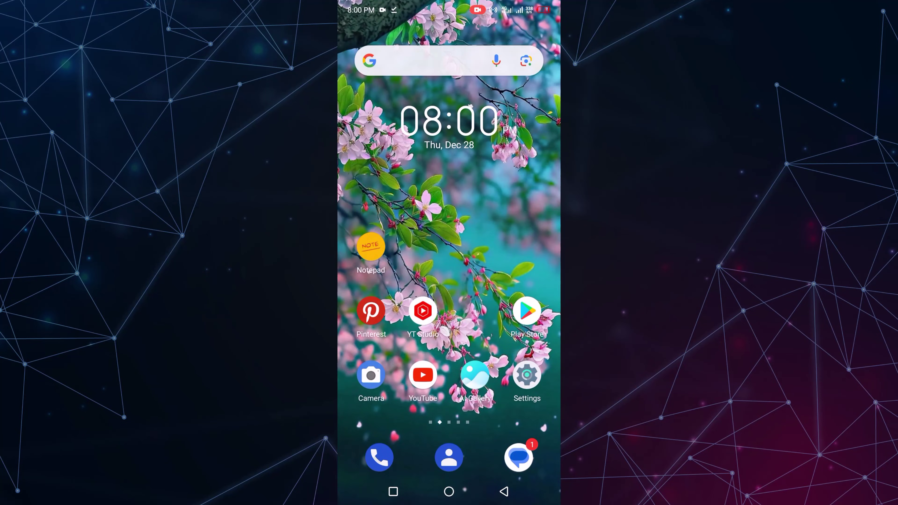